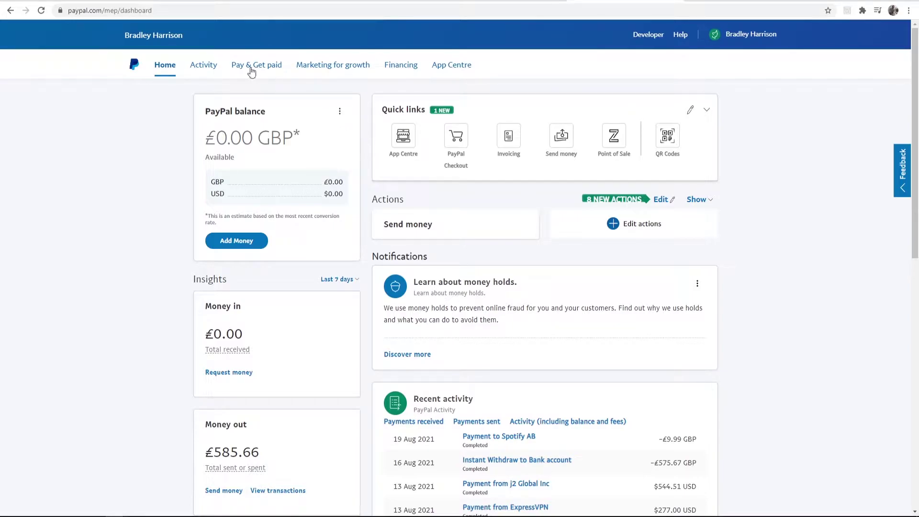
Step: Go to the PayPal.Me link settings from the Pay & Get paid menu
{"action": "left_click", "coordinate": [246, 68]}
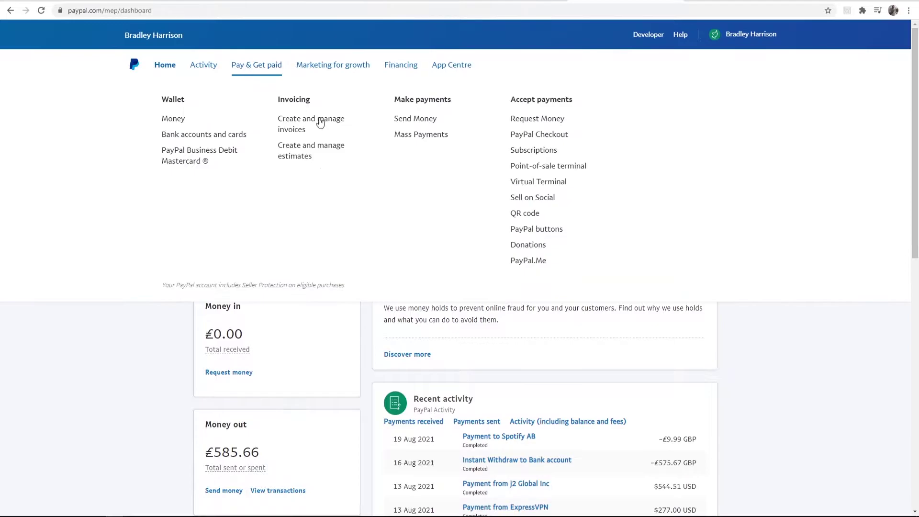
{"action": "left_click", "coordinate": [531, 263]}
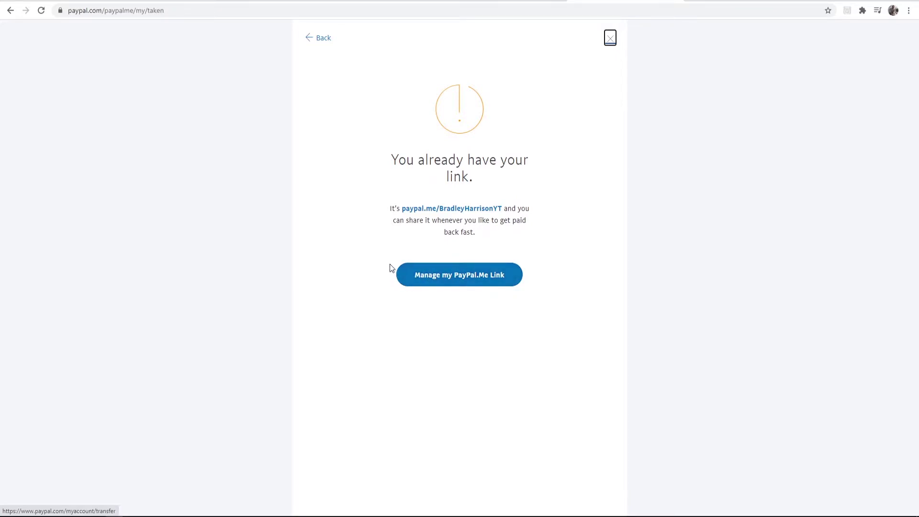
Step: Open the PayPal.Me link manager, highlight the username and display name, then return to Manage Profile
{"action": "left_click", "coordinate": [444, 276]}
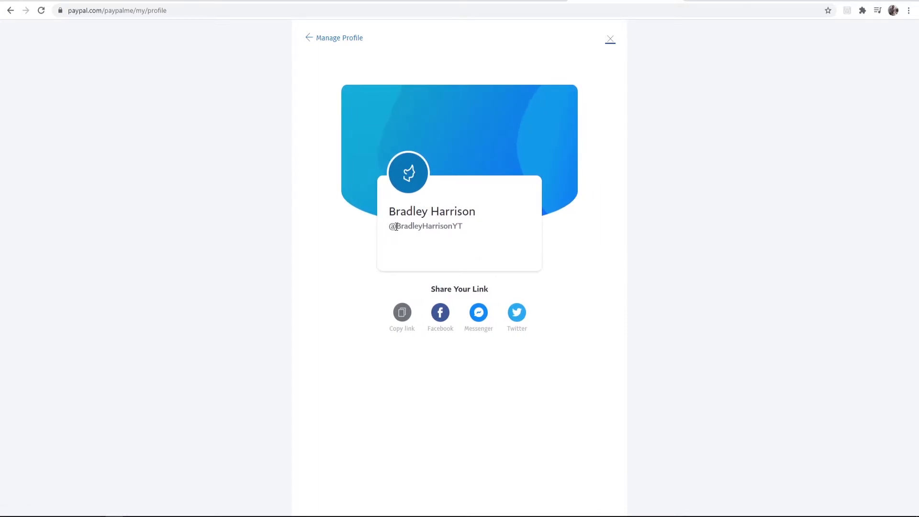
{"action": "left_click_drag", "start_coordinate": [396, 226], "coordinate": [464, 230]}
{"action": "left_click", "coordinate": [462, 226]}
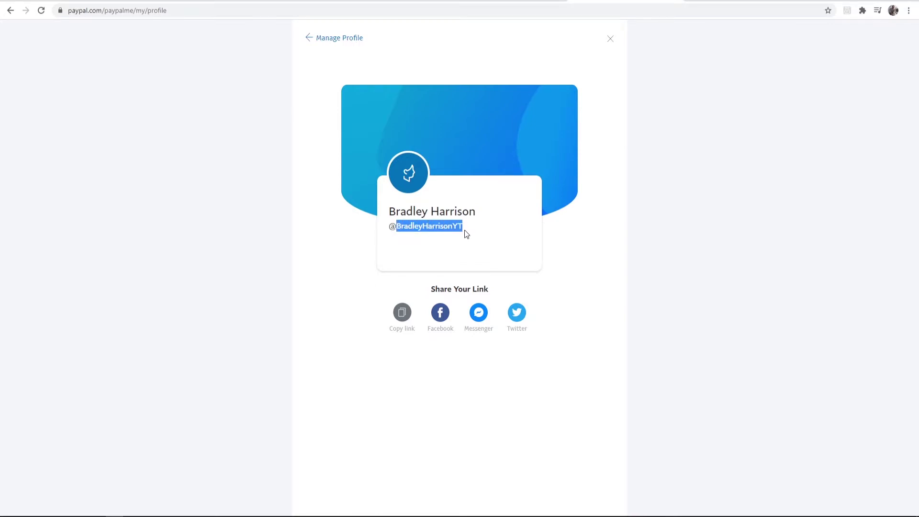
{"action": "left_click", "coordinate": [463, 226]}
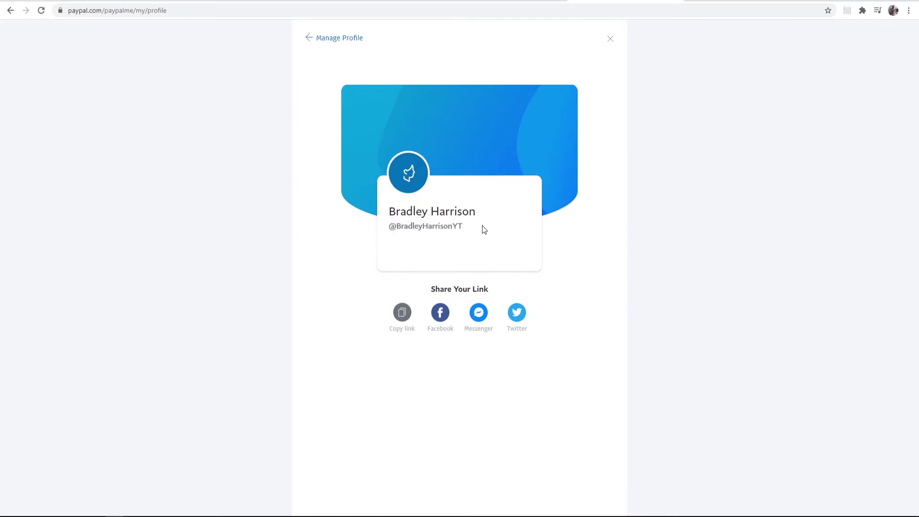
{"action": "left_click_drag", "start_coordinate": [477, 211], "coordinate": [384, 214]}
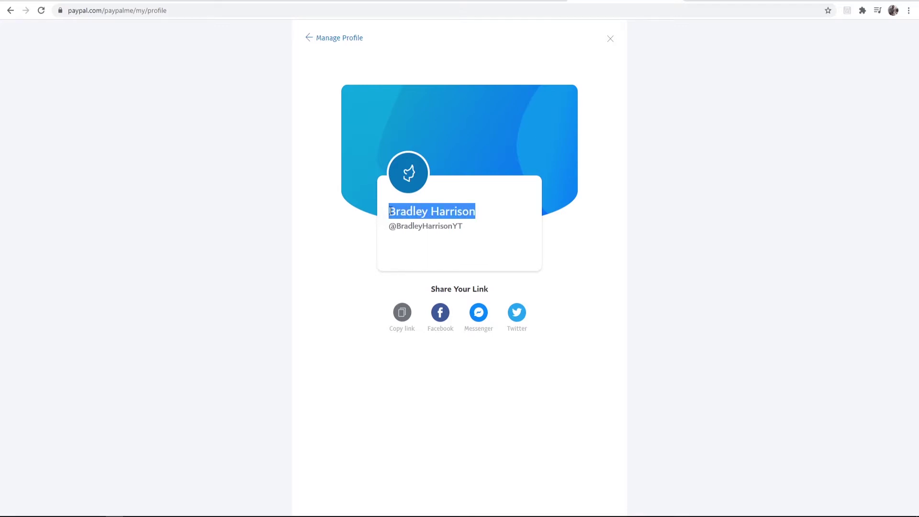
{"action": "left_click", "coordinate": [391, 210]}
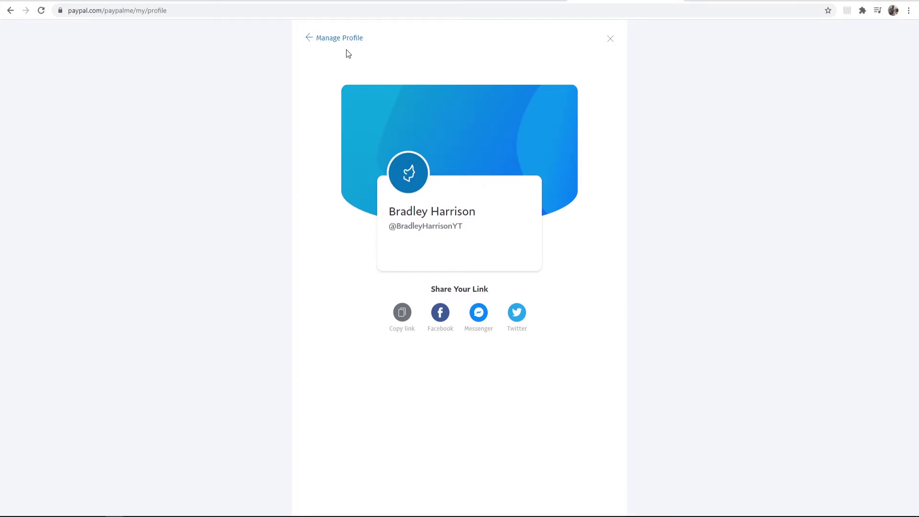
{"action": "left_click", "coordinate": [340, 38]}
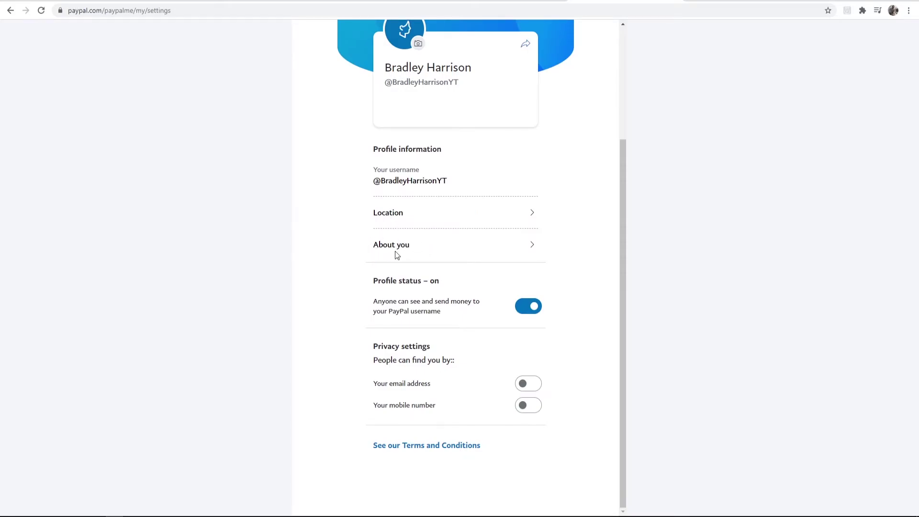
Step: Return to the PayPal.Me sharing page and copy the PayPal.Me link
{"action": "left_click", "coordinate": [440, 180]}
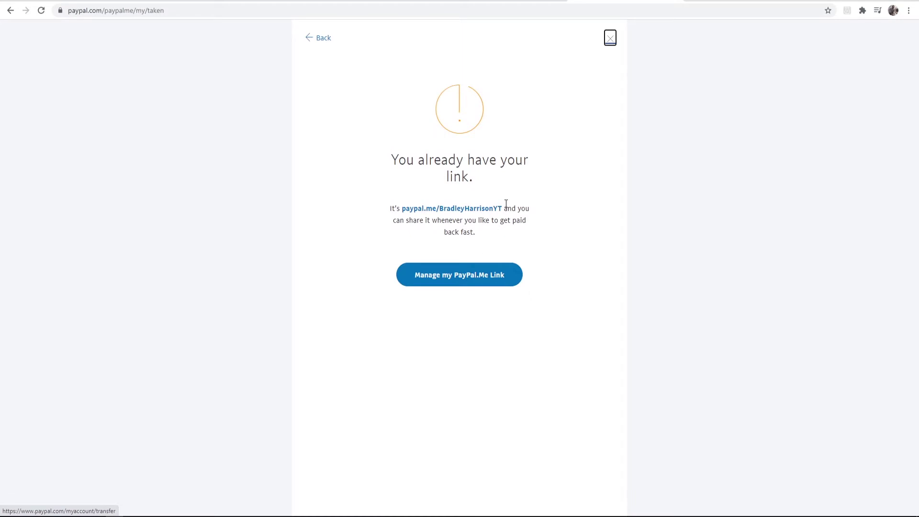
{"action": "left_click", "coordinate": [496, 209]}
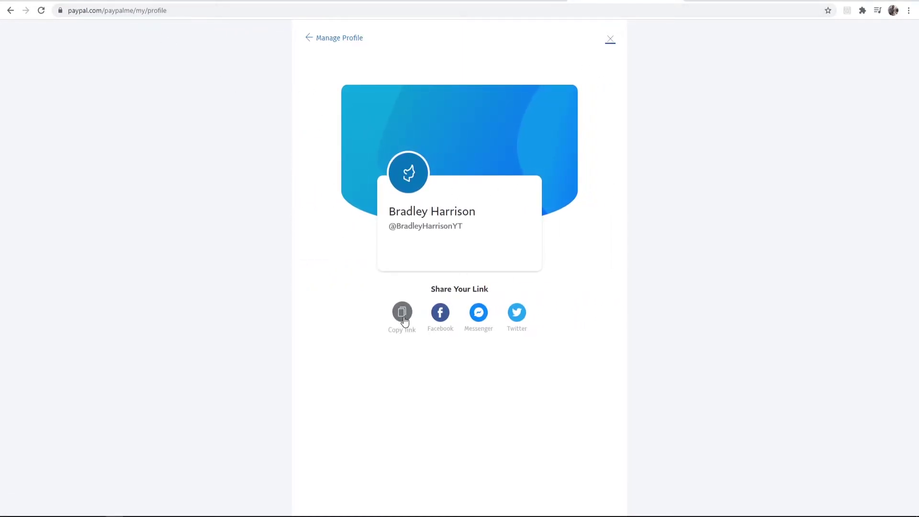
{"action": "left_click", "coordinate": [402, 314]}
Step: Load the copied link in a new Incognito window, try Send, and go back
{"action": "left_click", "coordinate": [909, 10]}
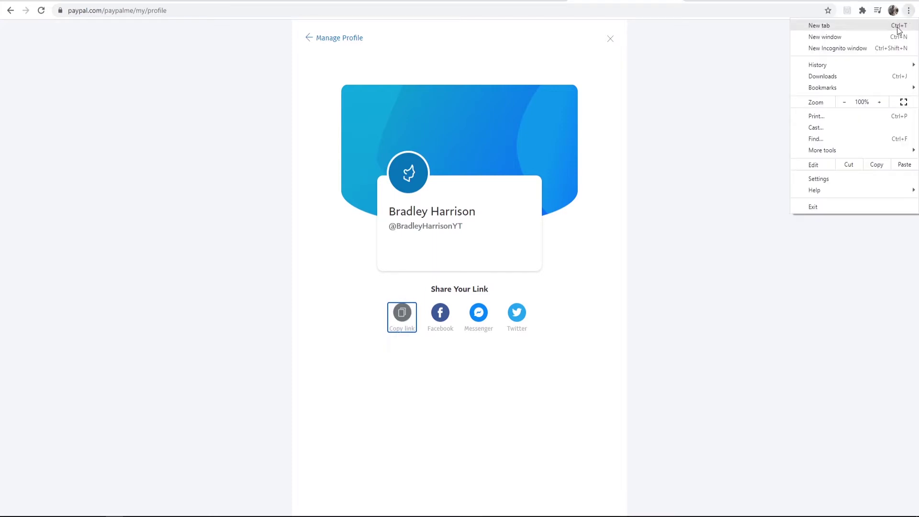
{"action": "left_click", "coordinate": [872, 49]}
{"action": "key", "text": "ctrl+v"}
{"action": "key", "text": "Return"}
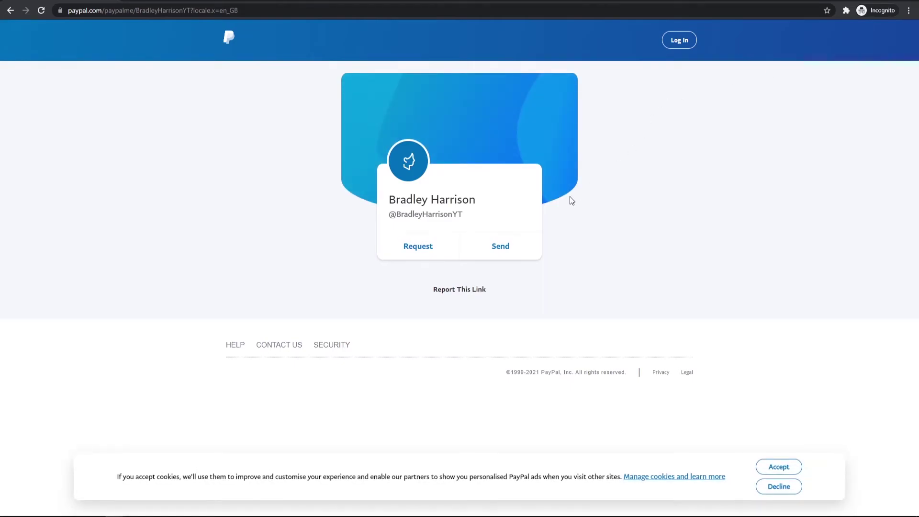
{"action": "left_click", "coordinate": [503, 246]}
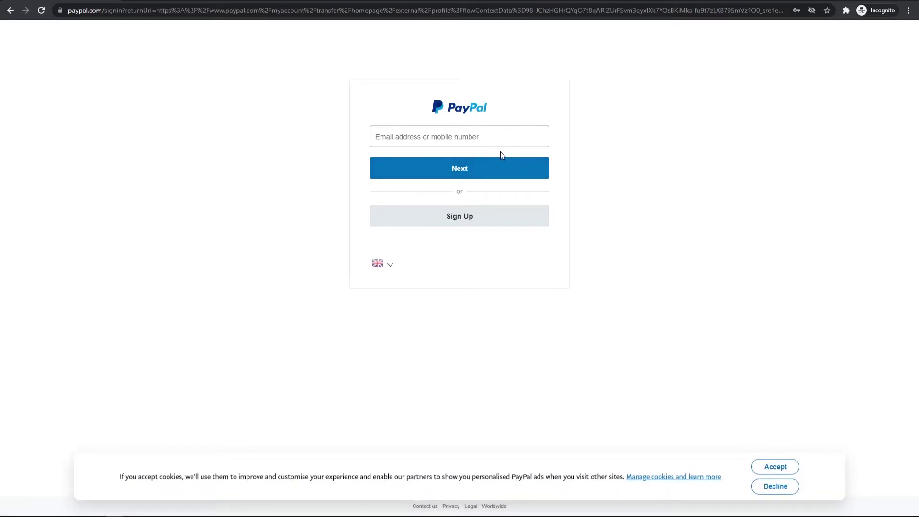
{"action": "key", "text": "alt+Left"}
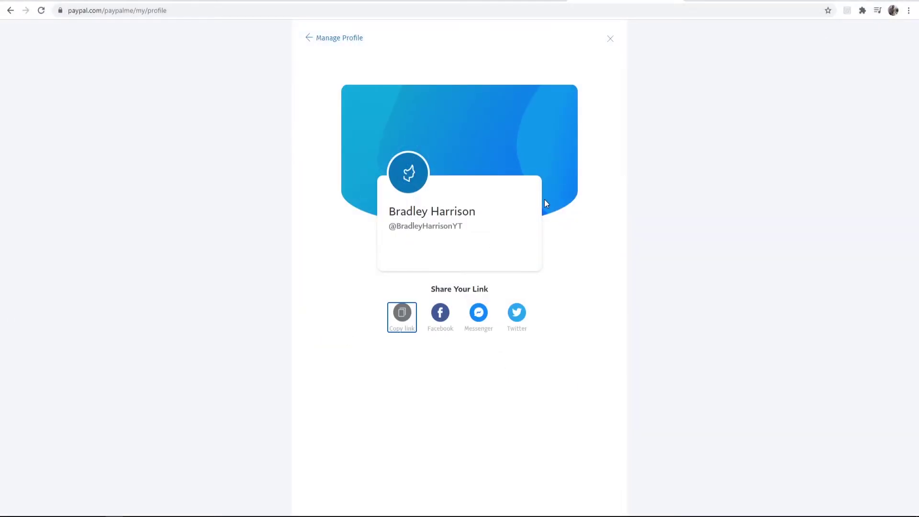
Step: Copy the PayPal.Me link, review the KnowledgeBase channel's About page, and open Customise Channel
{"action": "left_click", "coordinate": [401, 312]}
{"action": "left_click", "coordinate": [399, 1]}
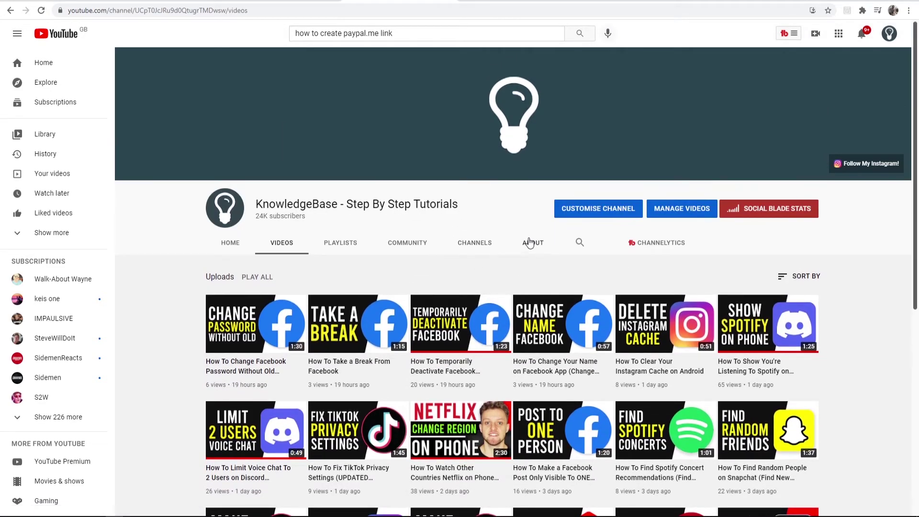
{"action": "left_click", "coordinate": [531, 243]}
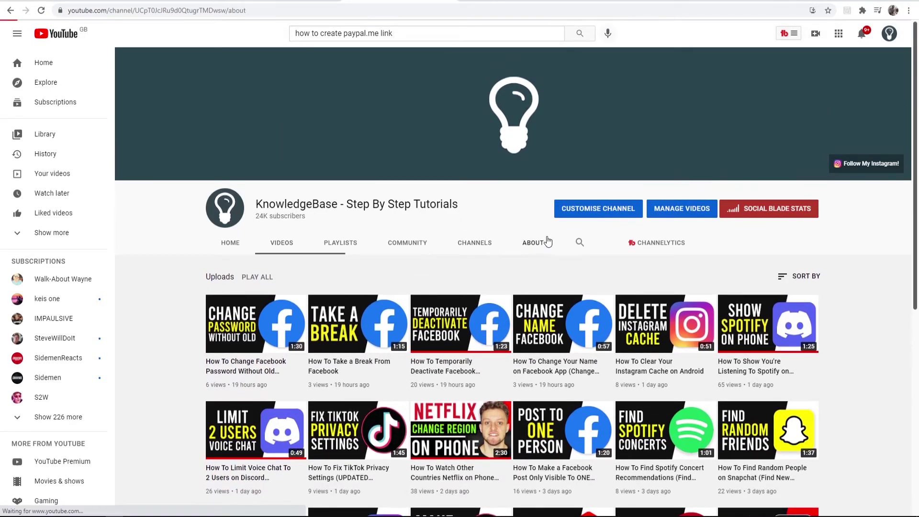
{"action": "scroll", "coordinate": [433, 332], "scroll_direction": "down", "scroll_amount": 4}
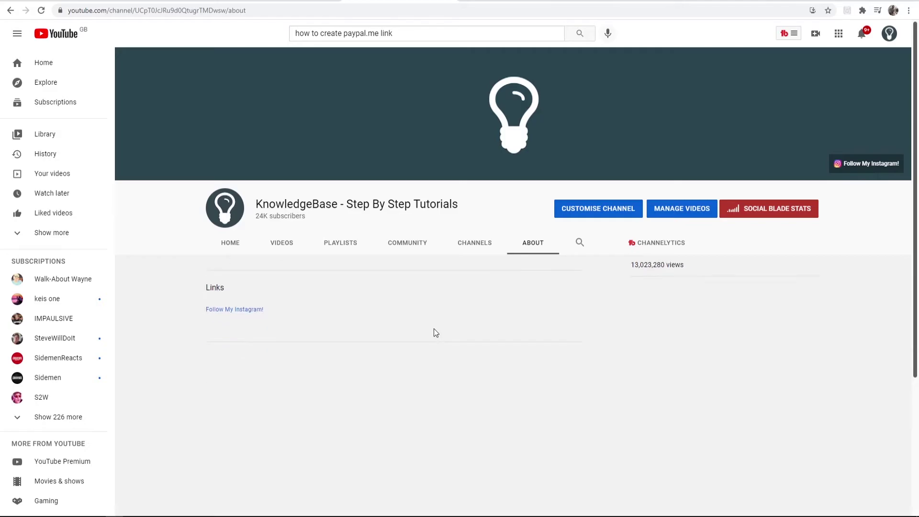
{"action": "scroll", "coordinate": [558, 168], "scroll_direction": "up", "scroll_amount": 4}
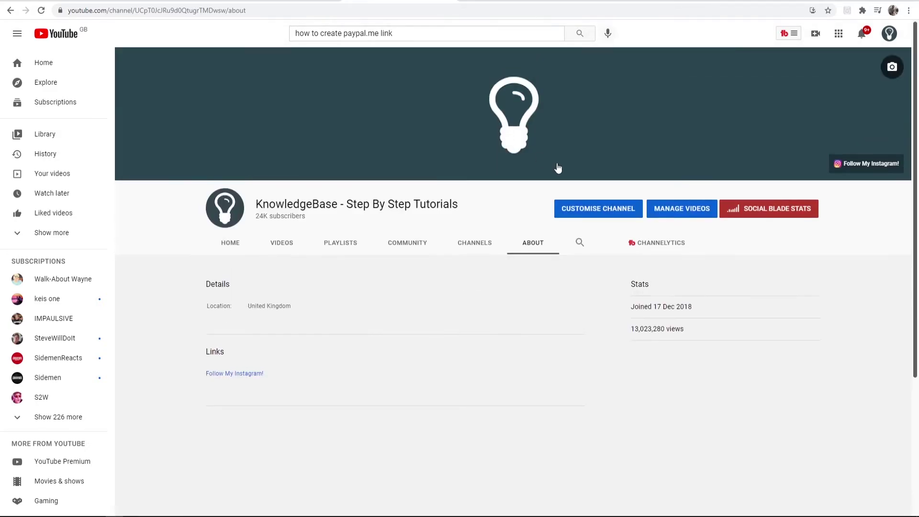
{"action": "left_click", "coordinate": [585, 212]}
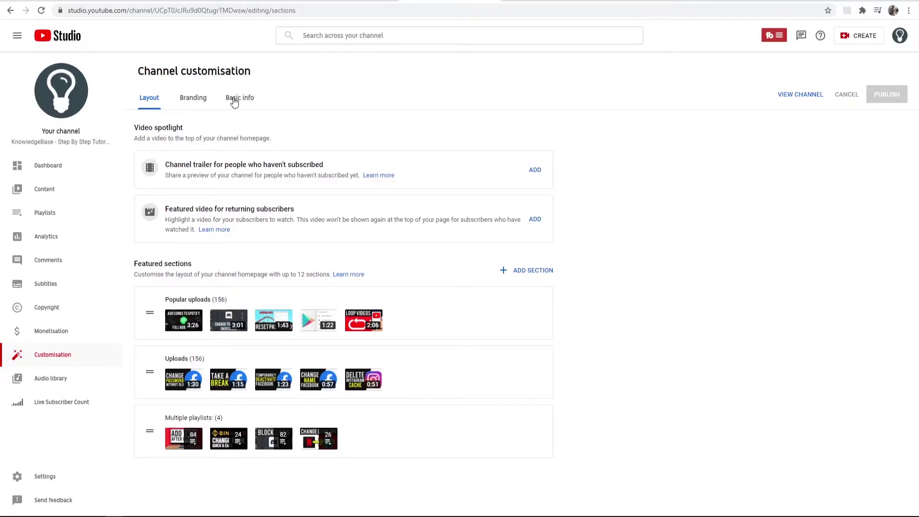
Step: Under Basic info, add a new channel link titled 'Donate'
{"action": "left_click", "coordinate": [238, 98]}
{"action": "scroll", "coordinate": [239, 287], "scroll_direction": "down", "scroll_amount": 2}
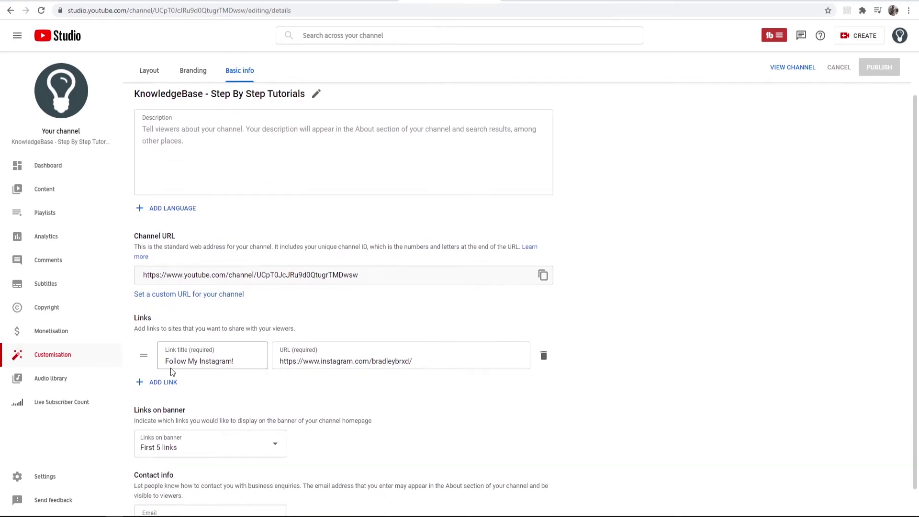
{"action": "left_click", "coordinate": [161, 353]}
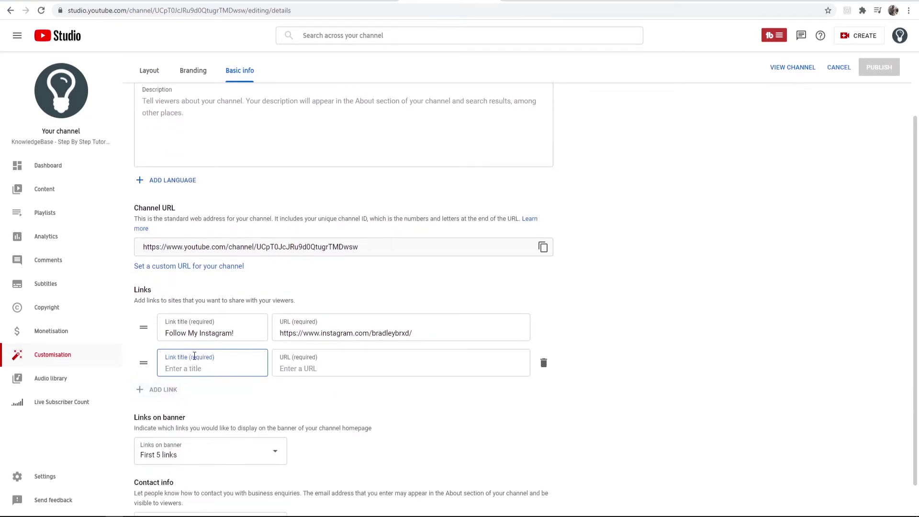
{"action": "type", "text": "Donate"}
Step: Set the Donate link's URL to the copied PayPal.Me address and publish
{"action": "left_click", "coordinate": [308, 370]}
{"action": "key", "text": "ctrl+v"}
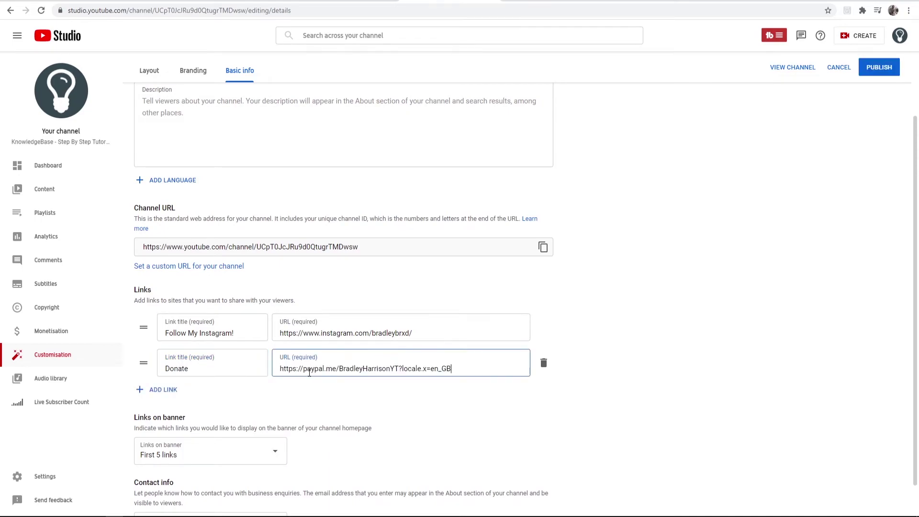
{"action": "left_click_drag", "start_coordinate": [469, 368], "coordinate": [238, 391]}
{"action": "left_click", "coordinate": [679, 293]}
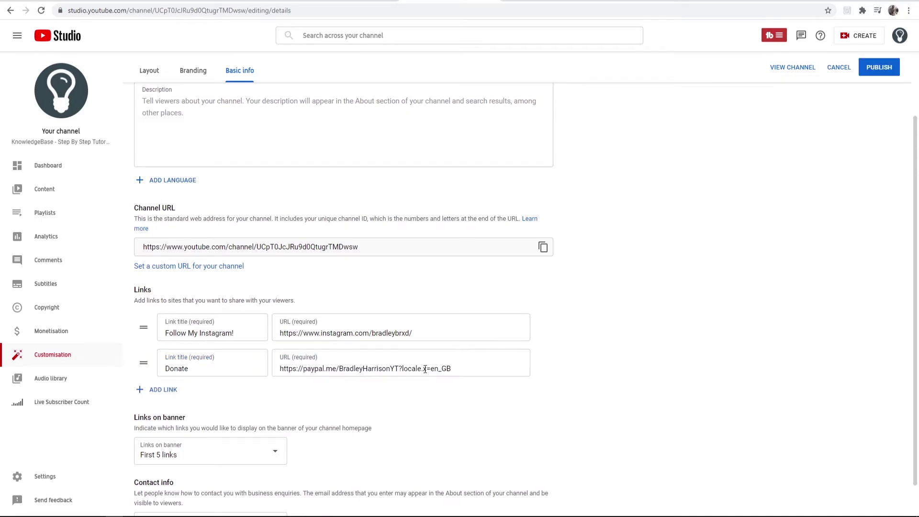
{"action": "left_click", "coordinate": [880, 68]}
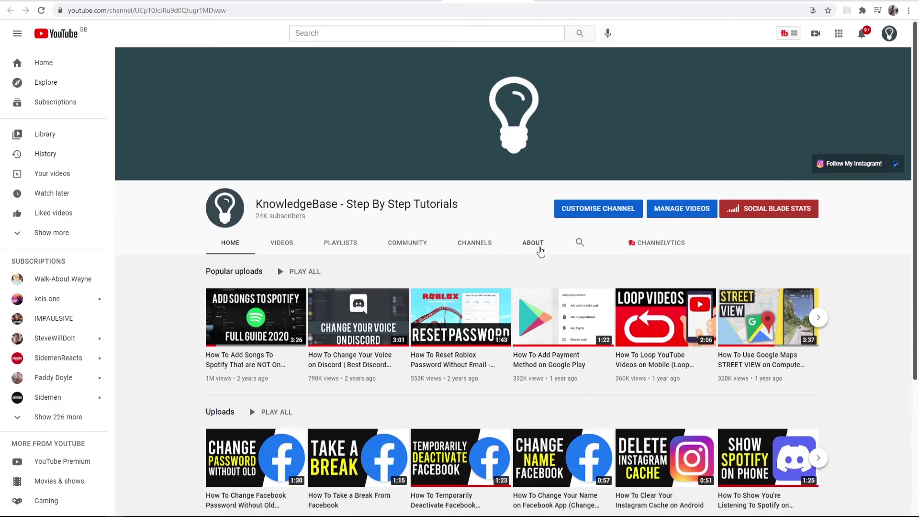
Step: Check the About page lists the Donate link beside Follow My Instagram! and opens PayPal.Me
{"action": "left_click", "coordinate": [540, 245]}
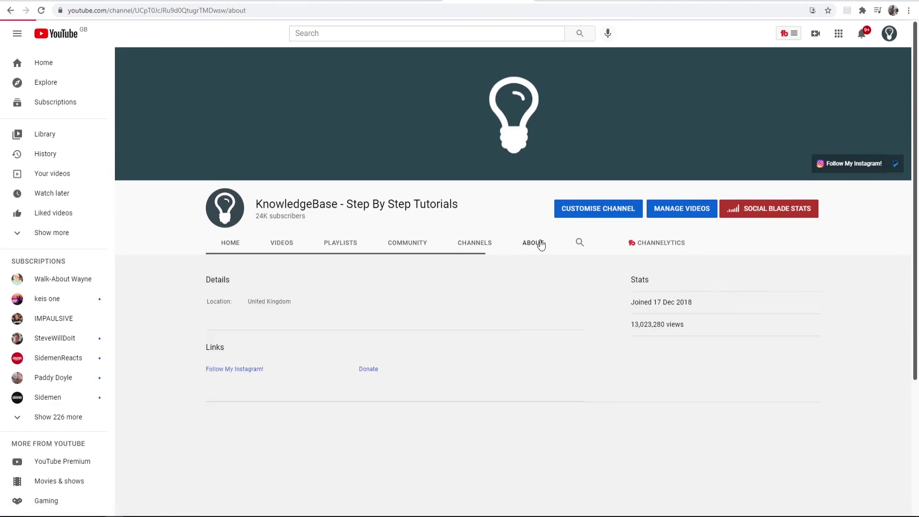
{"action": "scroll", "coordinate": [368, 215], "scroll_direction": "down", "scroll_amount": 3}
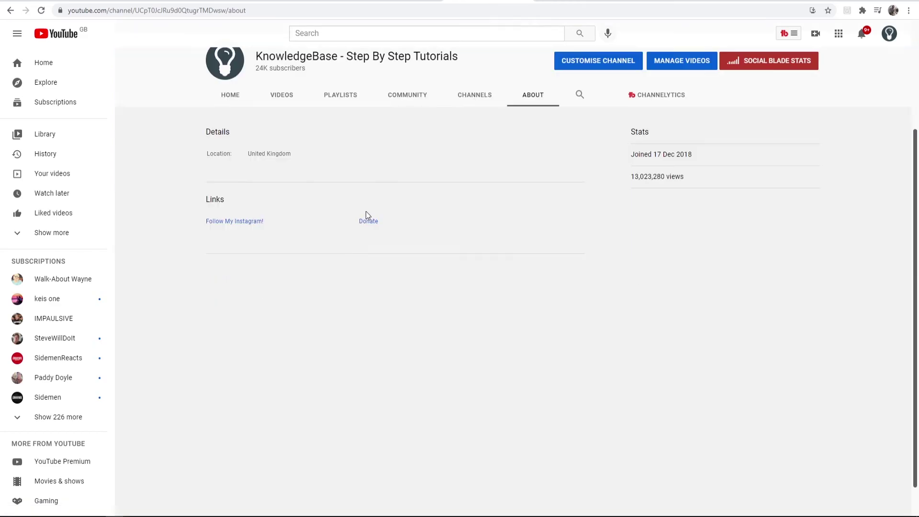
{"action": "scroll", "coordinate": [698, 178], "scroll_direction": "up", "scroll_amount": 3}
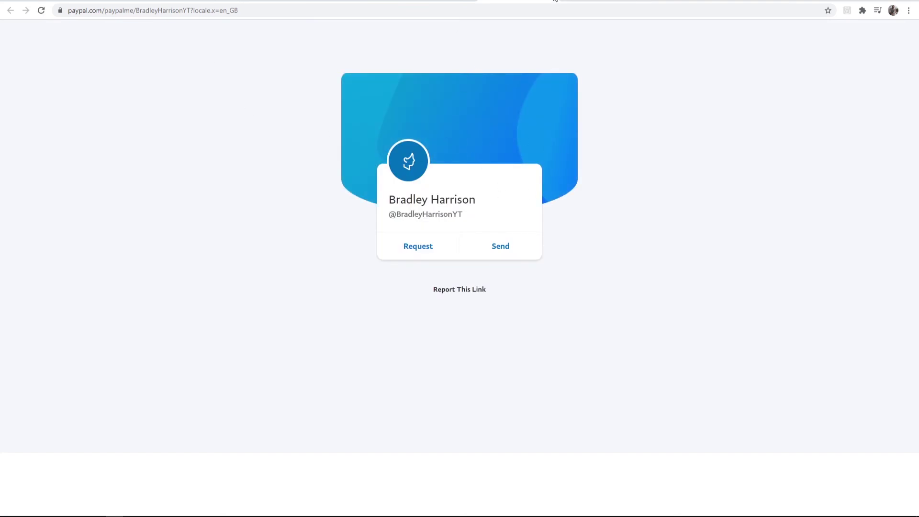
{"action": "left_click", "coordinate": [554, 0]}
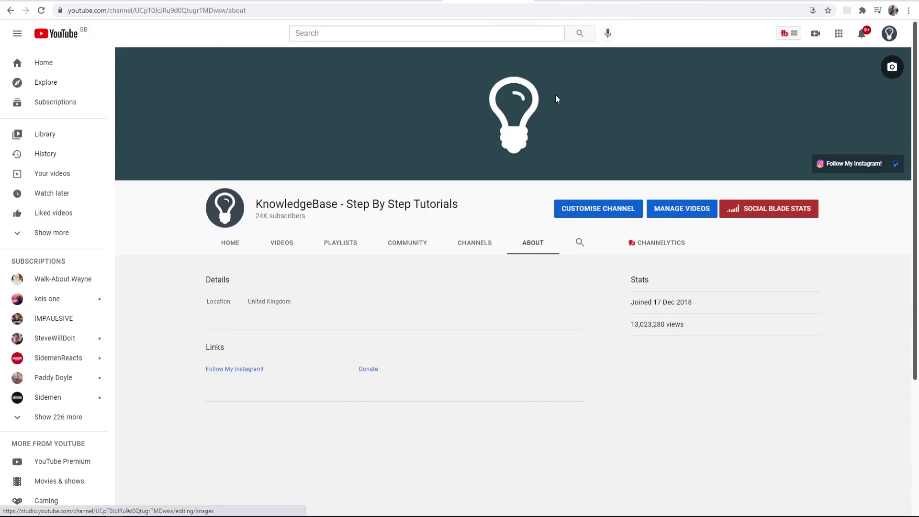